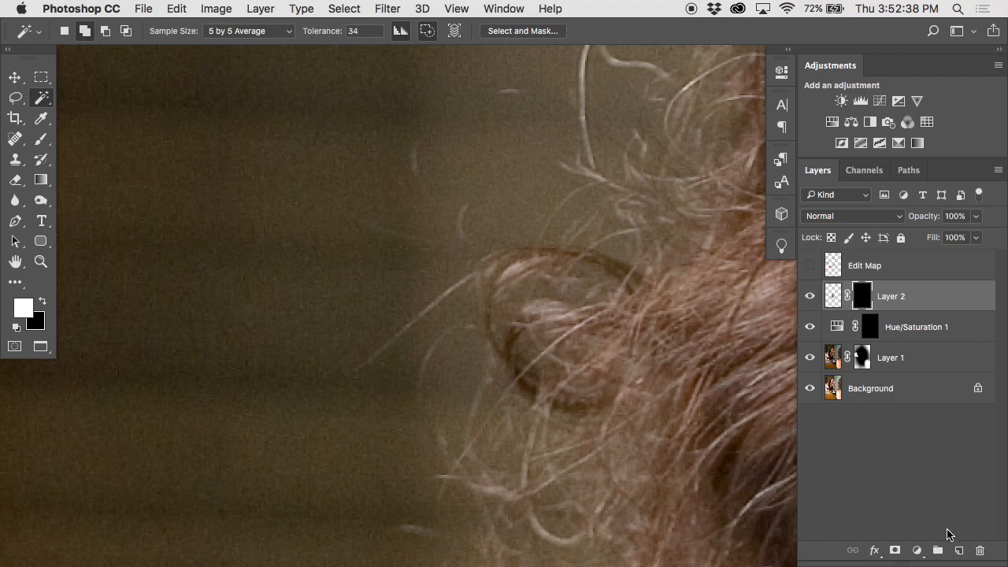
# - Add a new layer above Layer 2 and ready the Clone Stamp at 100% opacity, sampling Current & Below
pyautogui.click(959, 550)
pyautogui.press('x')
pyautogui.press('s')
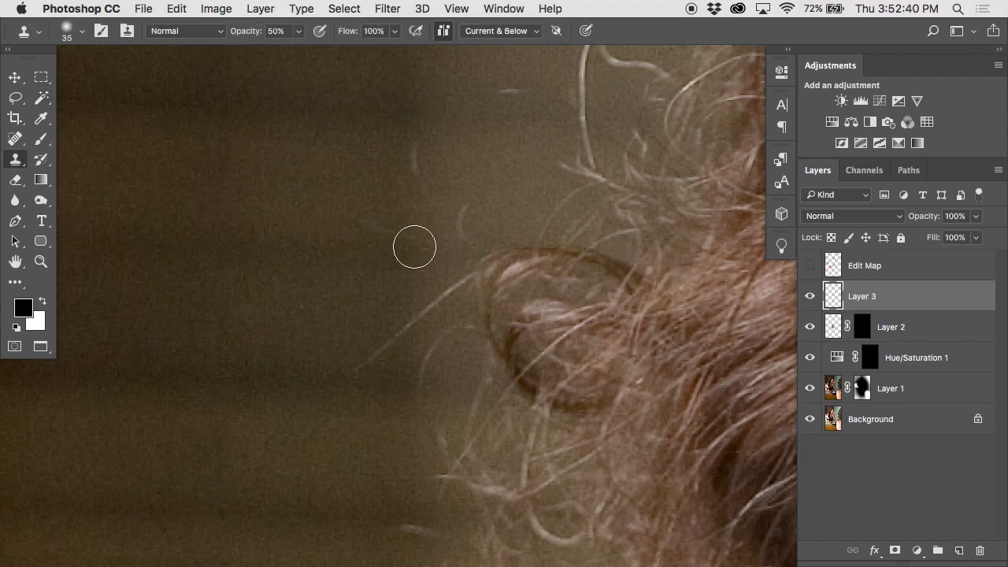
pyautogui.click(510, 34)
# - Enlarge the Clone Stamp brush to 500 pixels
pyautogui.press(']')
pyautogui.press(']')
pyautogui.press(']')
pyautogui.press(']')
pyautogui.press(']')
pyautogui.press(']')
pyautogui.press(']')
pyautogui.press(']')
pyautogui.press(']')
pyautogui.press(']')
pyautogui.press(']')
pyautogui.press(']')
pyautogui.press(']')
pyautogui.press(']')
pyautogui.press(']')
pyautogui.press(']')
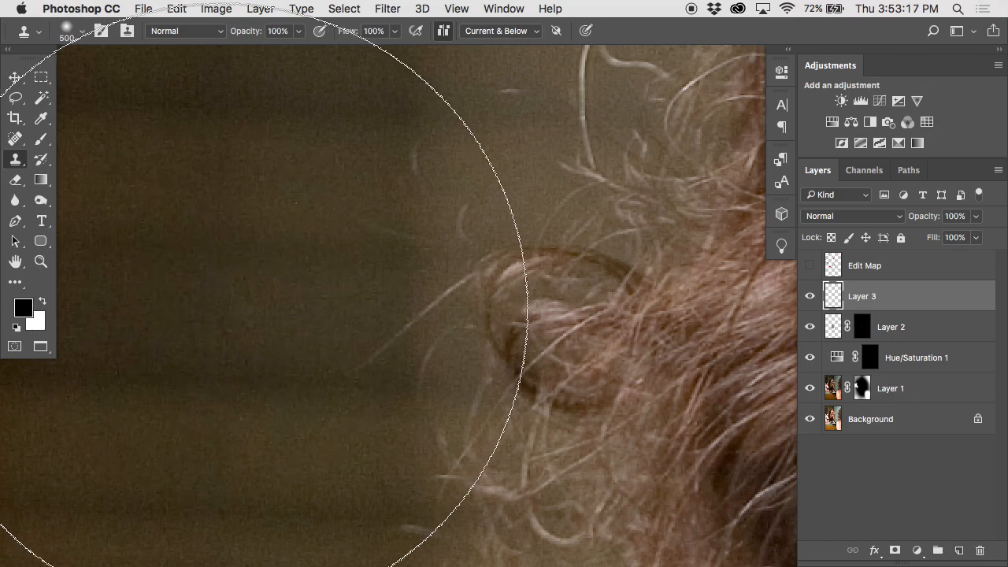
# - Reduce the Clone Stamp brush to 8 pixels for covering single hairs
pyautogui.press('[')
pyautogui.press('[')
pyautogui.press('[')
pyautogui.press('[')
pyautogui.press('[')
pyautogui.press('[')
pyautogui.press('[')
pyautogui.press('[')
pyautogui.press('[')
pyautogui.press('[')
pyautogui.press('[')
pyautogui.press('[')
pyautogui.press('[')
pyautogui.press('[')
pyautogui.press('[')
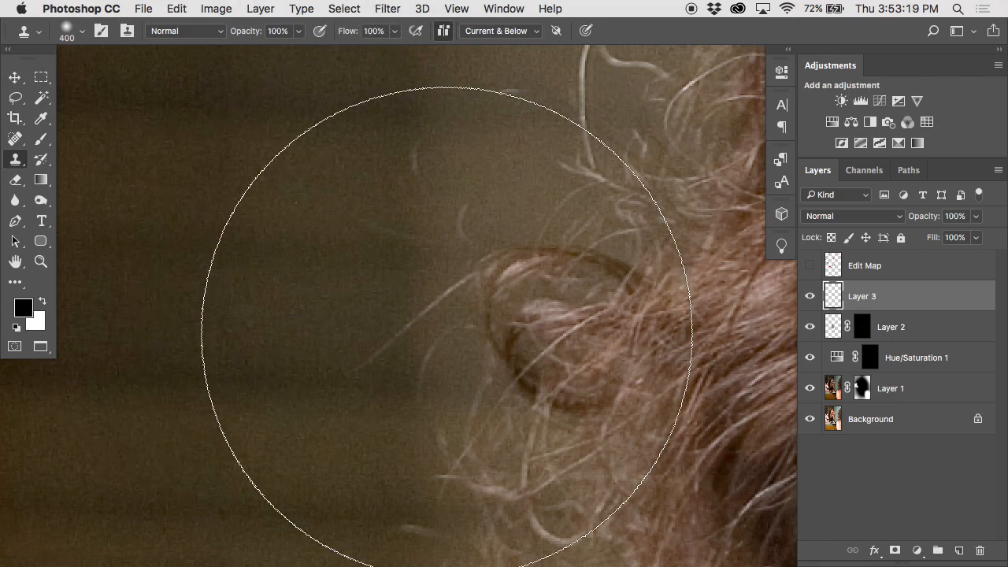
pyautogui.press('[')
pyautogui.press('[')
pyautogui.press('[')
pyautogui.press('[')
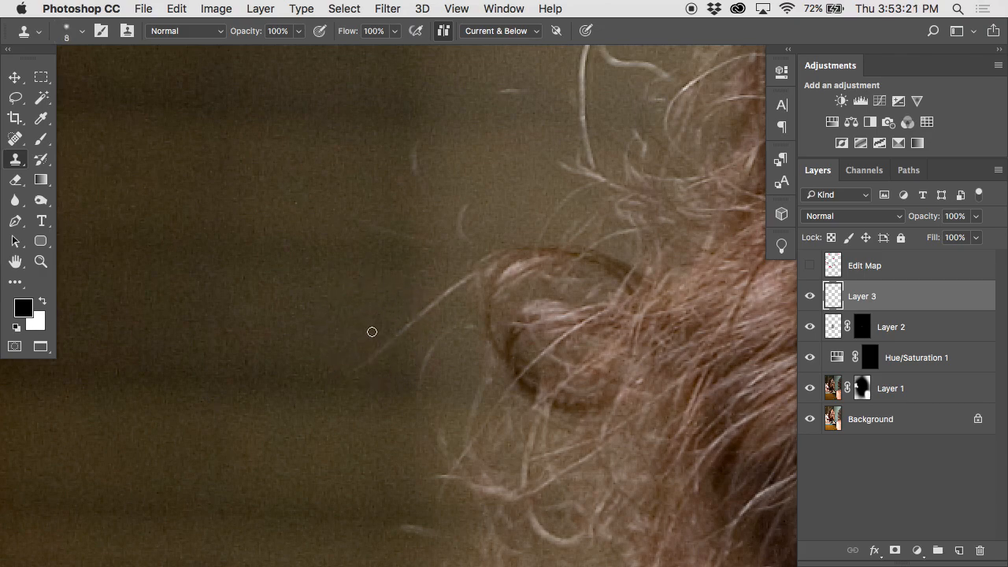
# - Try cloning nearby dark background over the long stray hair extending from the looped curl, and undo the stroke
pyautogui.keyDown('super'); pyautogui.click(356, 348); pyautogui.keyUp('super')
pyautogui.moveTo(355, 349); pyautogui.dragTo(408, 279)
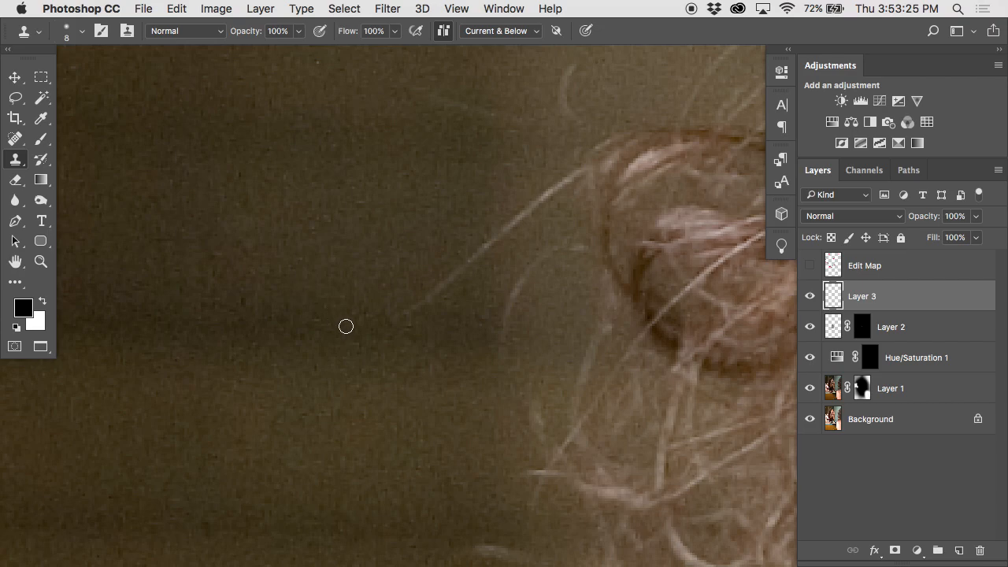
pyautogui.keyDown('alt'); pyautogui.keyDown('super'); pyautogui.click(317, 270); pyautogui.keyUp('super'); pyautogui.keyUp('alt')
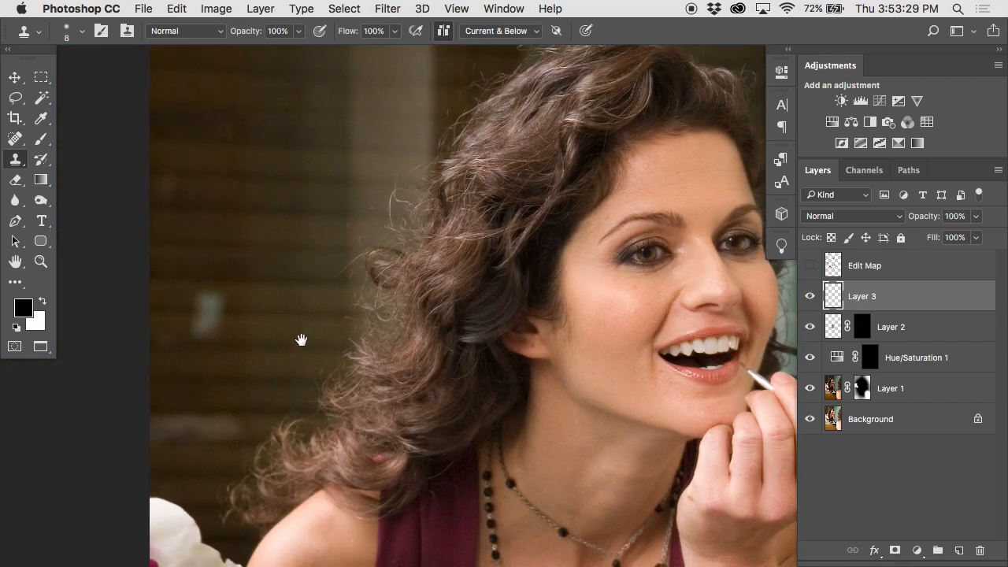
pyautogui.keyDown('super'); pyautogui.click(327, 291); pyautogui.keyUp('super')
pyautogui.keyDown('super'); pyautogui.click(327, 292); pyautogui.keyUp('super')
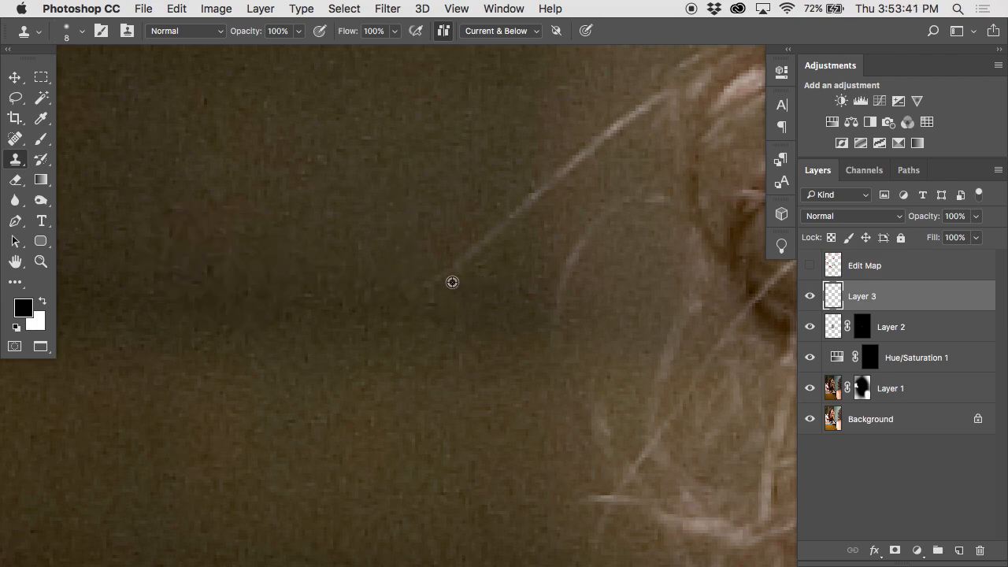
pyautogui.keyDown('alt'); pyautogui.click(334, 276); pyautogui.keyUp('alt')
pyautogui.moveTo(459, 269)
pyautogui.mouseDown()
pyautogui.moveTo(436, 284)
pyautogui.moveTo(568, 163)
pyautogui.moveTo(630, 123)
pyautogui.mouseUp()
pyautogui.press('super+z')
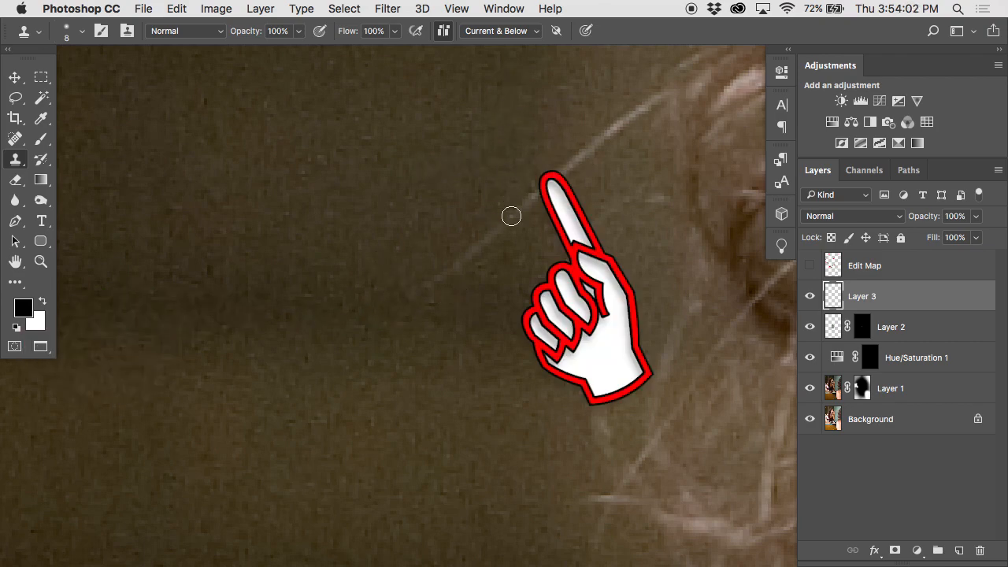
# - Clone matching background texture over the long stray hair and the curved strand beside the looped curl
pyautogui.moveTo(488, 263); pyautogui.dragTo(467, 323)
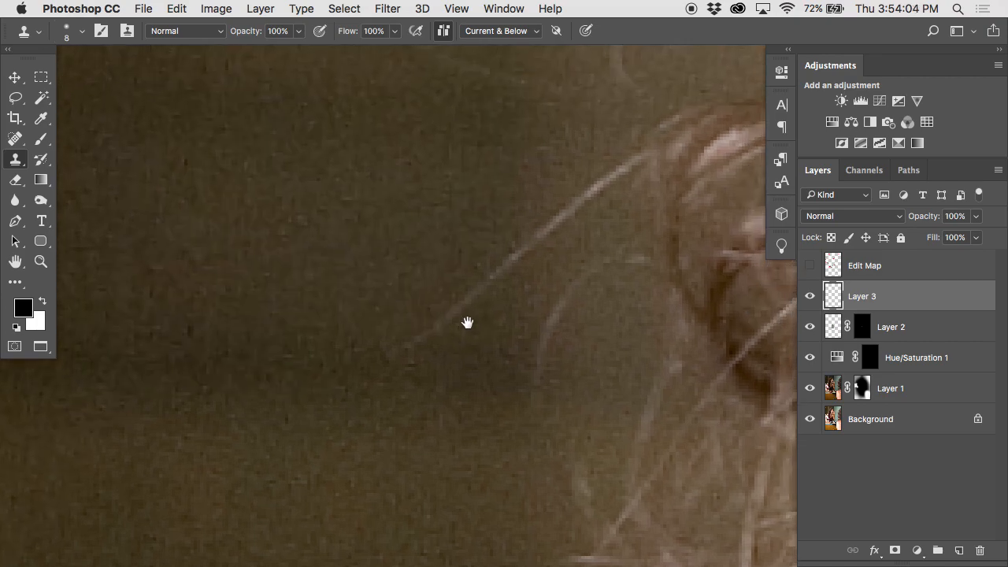
pyautogui.keyDown('alt'); pyautogui.click(316, 343); pyautogui.keyUp('alt')
pyautogui.moveTo(404, 347); pyautogui.dragTo(501, 265)
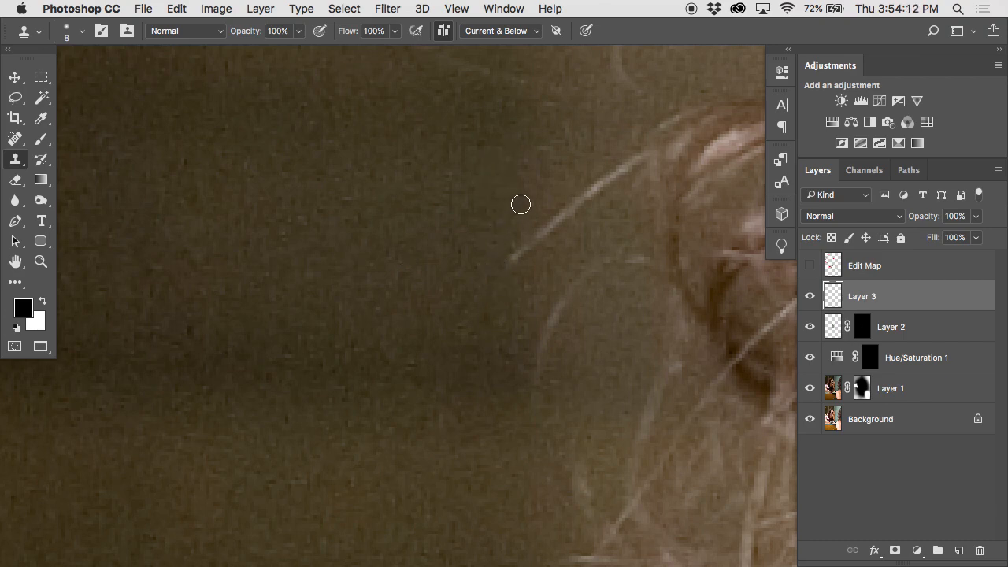
pyautogui.moveTo(519, 250)
pyautogui.mouseDown()
pyautogui.moveTo(632, 158)
pyautogui.moveTo(567, 204)
pyautogui.moveTo(603, 251)
pyautogui.moveTo(544, 325)
pyautogui.mouseUp()
pyautogui.moveTo(603, 213); pyautogui.dragTo(535, 393)
pyautogui.keyDown('alt'); pyautogui.click(427, 240); pyautogui.keyUp('alt')
pyautogui.moveTo(406, 246); pyautogui.dragTo(436, 246)
# - Clone out the short stray hairs floating in the background above the looped curl, sampling beside each one
pyautogui.keyDown('alt'); pyautogui.click(534, 258); pyautogui.keyUp('alt')
pyautogui.keyDown('alt'); pyautogui.click(535, 258); pyautogui.keyUp('alt')
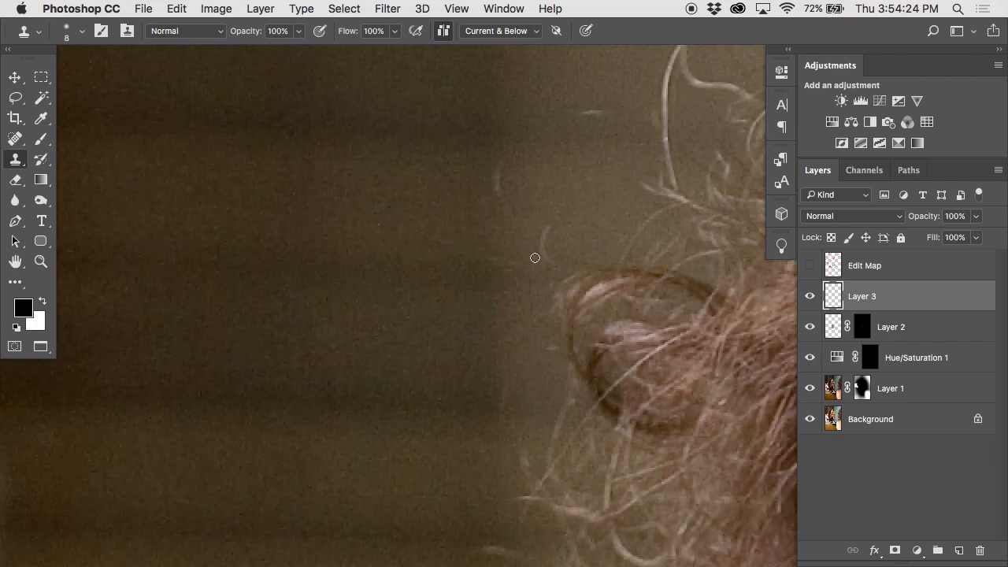
pyautogui.hscroll(4, 535, 257)
pyautogui.scroll(3, 536, 257)
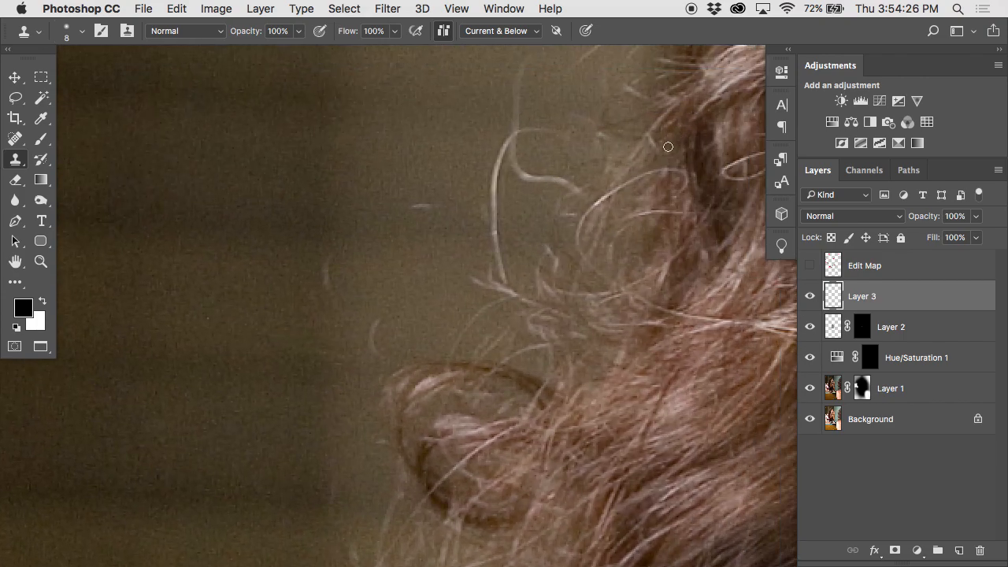
pyautogui.keyDown('alt'); pyautogui.click(405, 200); pyautogui.keyUp('alt')
pyautogui.moveTo(425, 201)
pyautogui.mouseDown()
pyautogui.moveTo(412, 207)
pyautogui.moveTo(436, 207)
pyautogui.mouseUp()
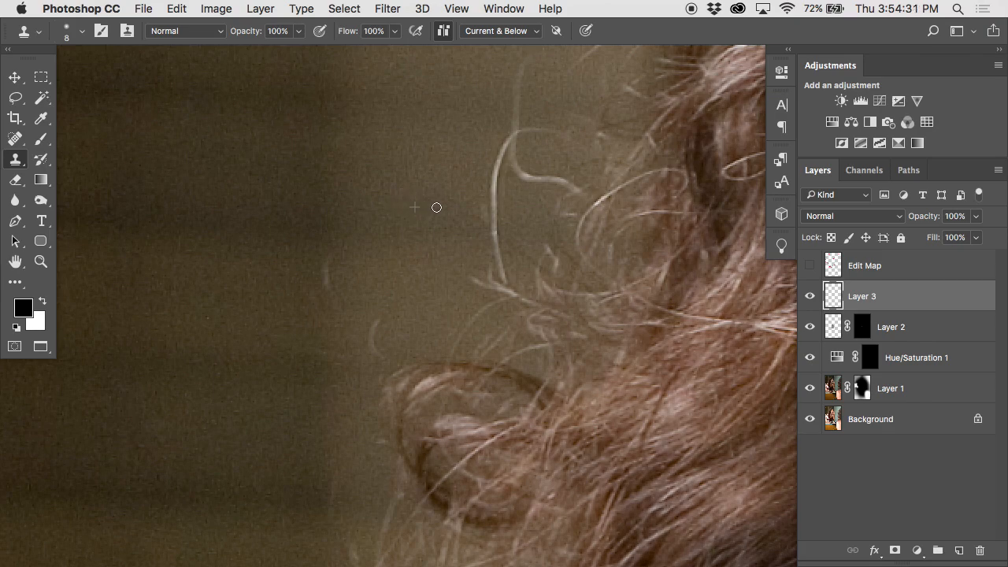
pyautogui.keyDown('alt'); pyautogui.click(321, 257); pyautogui.keyUp('alt')
pyautogui.moveTo(328, 259); pyautogui.dragTo(325, 287)
# - Clone out the small loose hairs along the light-to-dark background edge beside the upper hair
pyautogui.moveTo(489, 195); pyautogui.dragTo(388, 364)
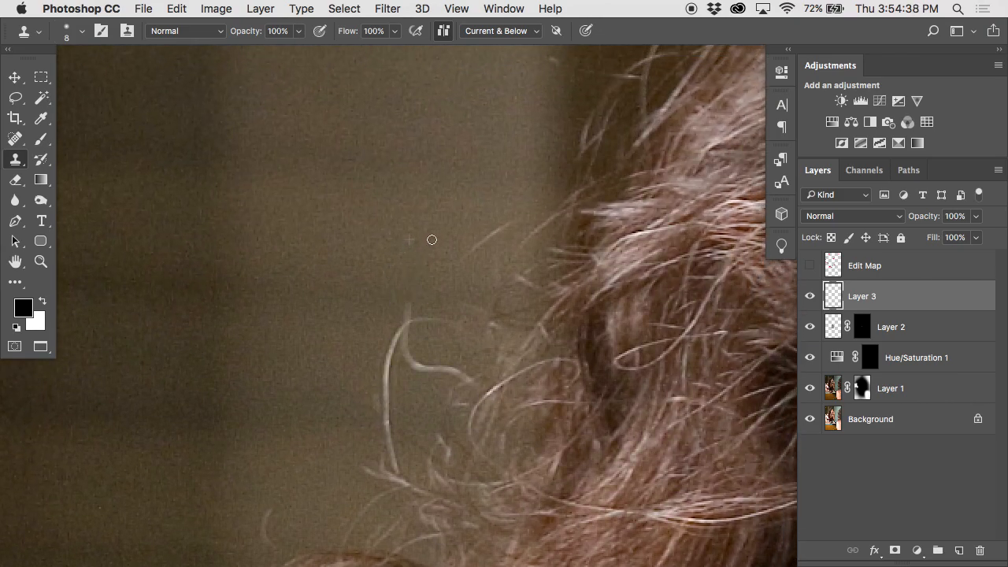
pyautogui.moveTo(507, 222)
pyautogui.mouseDown()
pyautogui.moveTo(464, 255)
pyautogui.moveTo(483, 242)
pyautogui.mouseUp()
pyautogui.scroll(5, 509, 224)
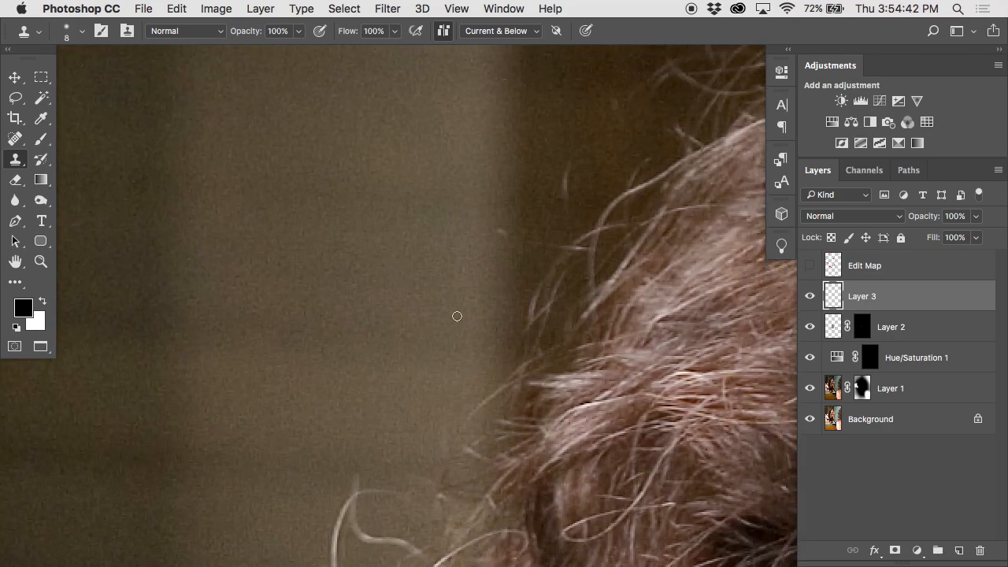
pyautogui.moveTo(499, 232)
pyautogui.mouseDown()
pyautogui.moveTo(532, 237)
pyautogui.moveTo(442, 339)
pyautogui.mouseUp()
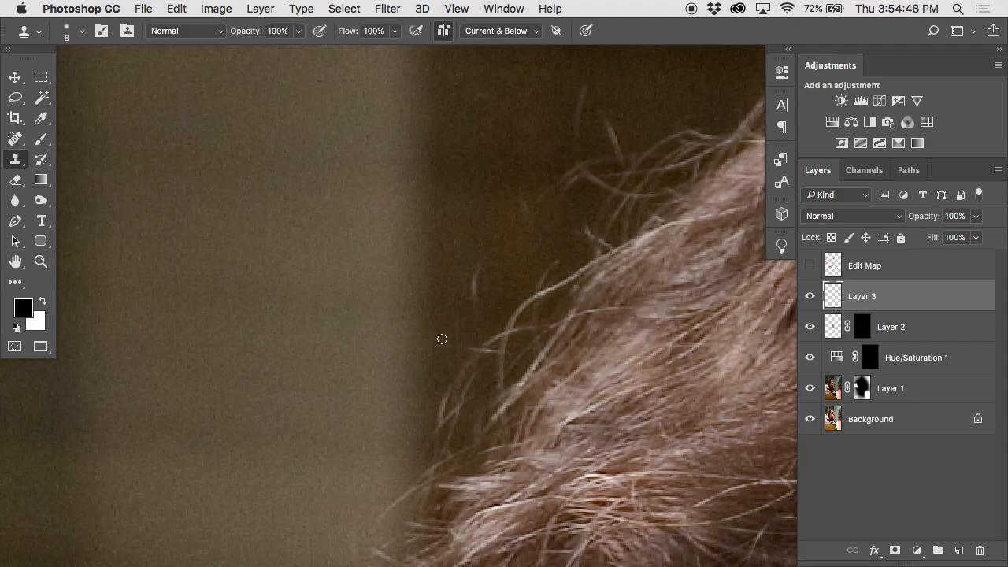
pyautogui.keyDown('alt'); pyautogui.click(462, 289); pyautogui.keyUp('alt')
pyautogui.moveTo(479, 289)
pyautogui.mouseDown()
pyautogui.moveTo(483, 261)
pyautogui.moveTo(474, 309)
pyautogui.mouseUp()
# - Clone dark background over the faint blemish and the two short stray hairs beside the crown
pyautogui.moveTo(520, 191); pyautogui.dragTo(490, 348)
pyautogui.keyDown('alt'); pyautogui.click(440, 210); pyautogui.keyUp('alt')
pyautogui.moveTo(439, 230); pyautogui.dragTo(458, 234)
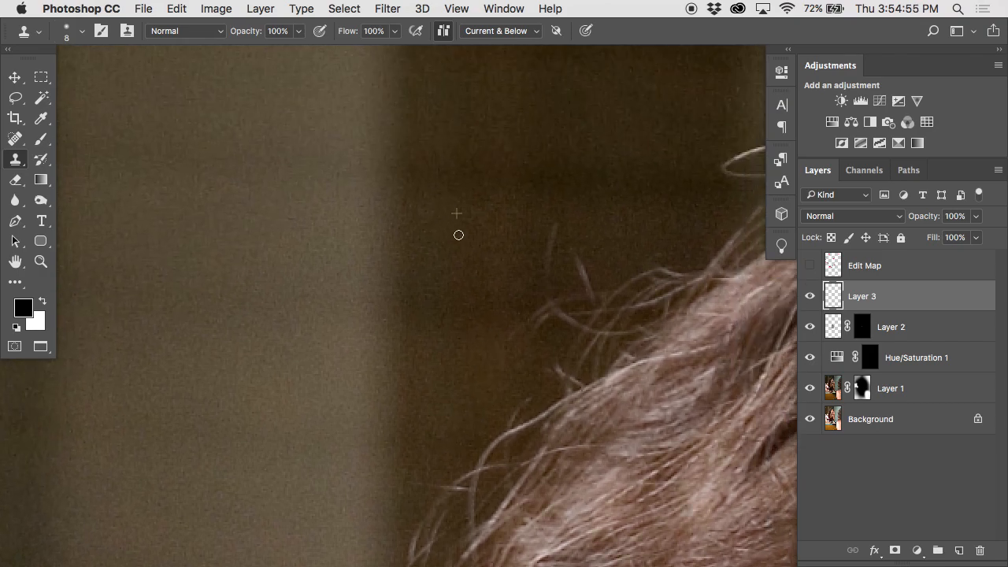
pyautogui.keyDown('alt'); pyautogui.click(541, 238); pyautogui.keyUp('alt')
pyautogui.moveTo(556, 239)
pyautogui.mouseDown()
pyautogui.moveTo(547, 280)
pyautogui.moveTo(584, 271)
pyautogui.moveTo(568, 248)
pyautogui.mouseUp()
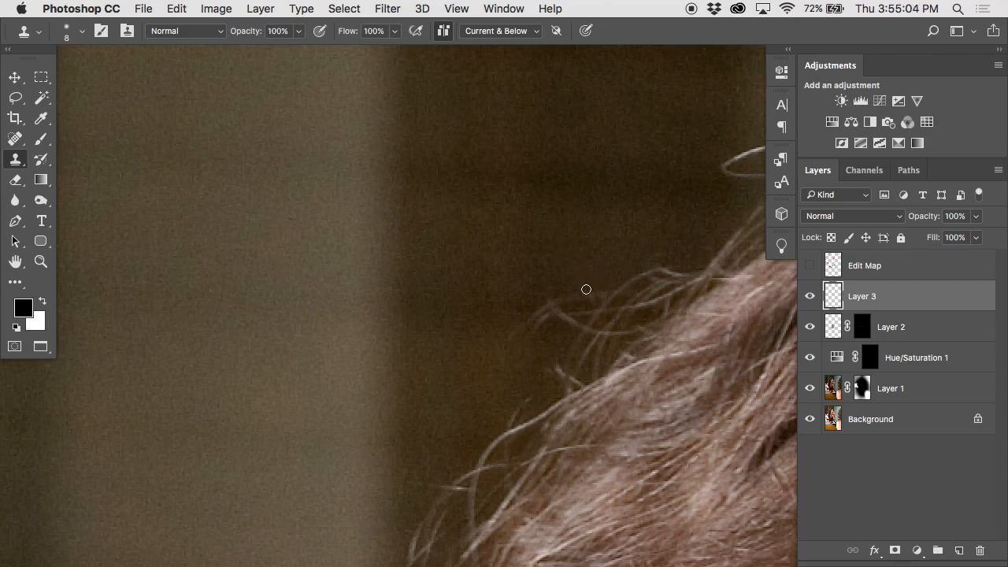
# - Clone background over the protruding loop of hair near the top of the head
pyautogui.moveTo(629, 170); pyautogui.dragTo(416, 307)
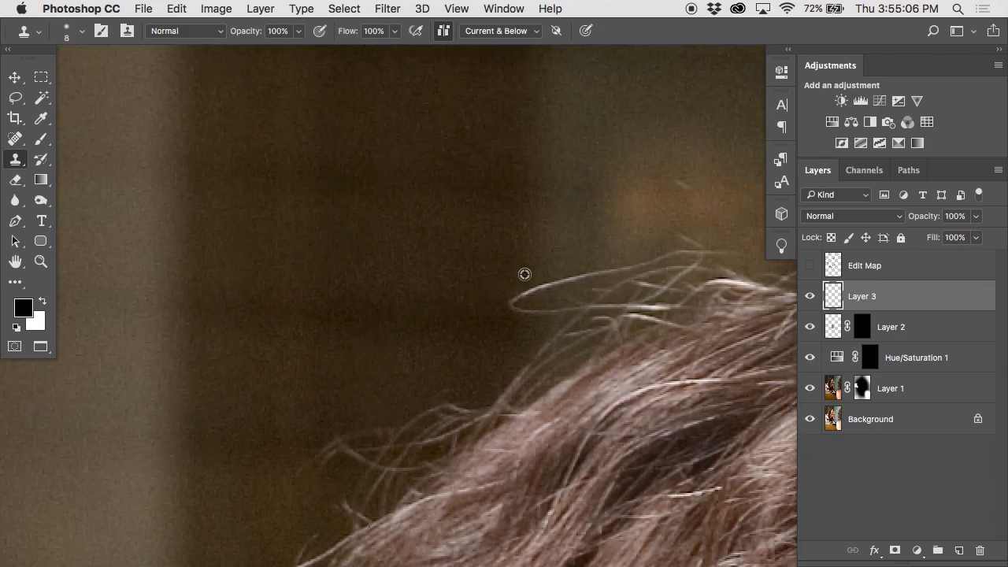
pyautogui.moveTo(525, 292)
pyautogui.mouseDown()
pyautogui.moveTo(582, 276)
pyautogui.moveTo(500, 309)
pyautogui.moveTo(580, 310)
pyautogui.mouseUp()
pyautogui.keyDown('alt'); pyautogui.click(497, 305); pyautogui.keyUp('alt')
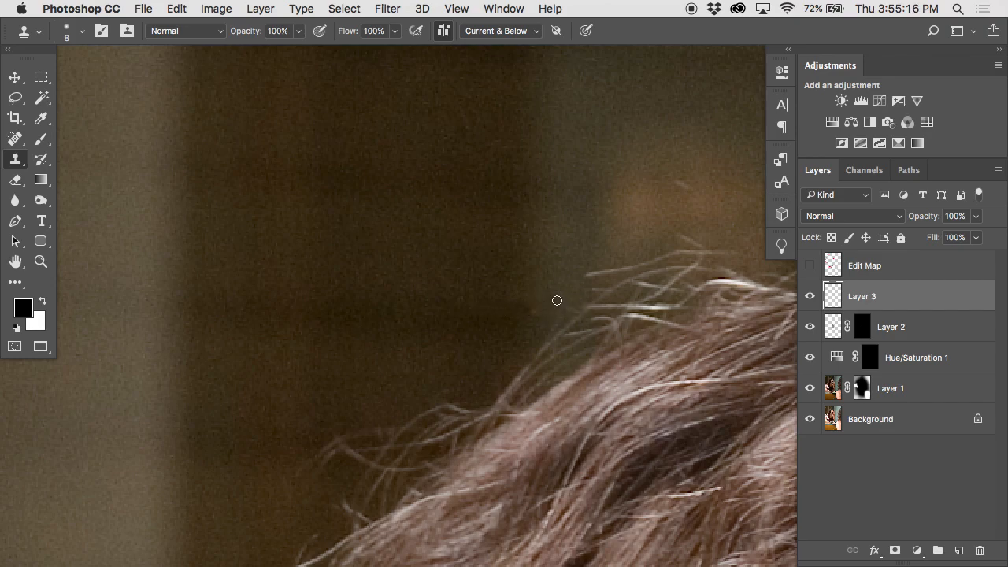
# - Clone out the loose hairs above the top of the head, including the long arching strand
pyautogui.hscroll(4, 557, 296)
pyautogui.scroll(1, 558, 296)
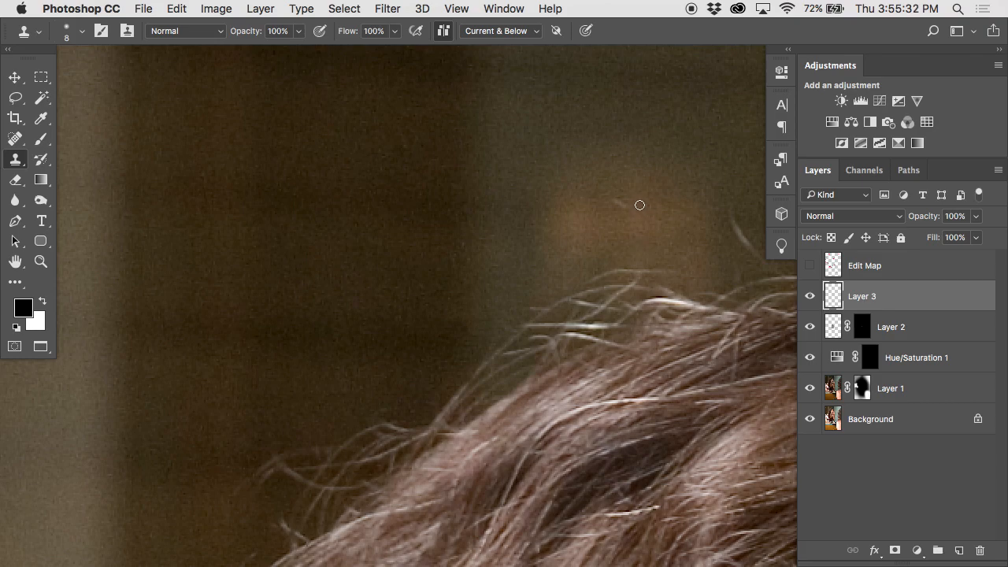
pyautogui.moveTo(627, 207); pyautogui.dragTo(614, 192)
pyautogui.moveTo(687, 225); pyautogui.dragTo(492, 223)
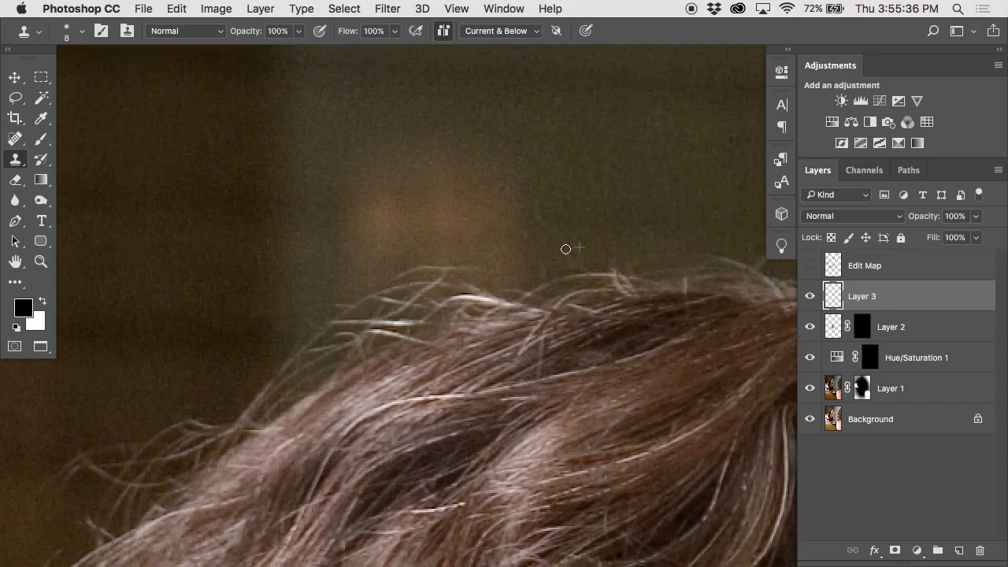
pyautogui.moveTo(591, 210); pyautogui.dragTo(379, 213)
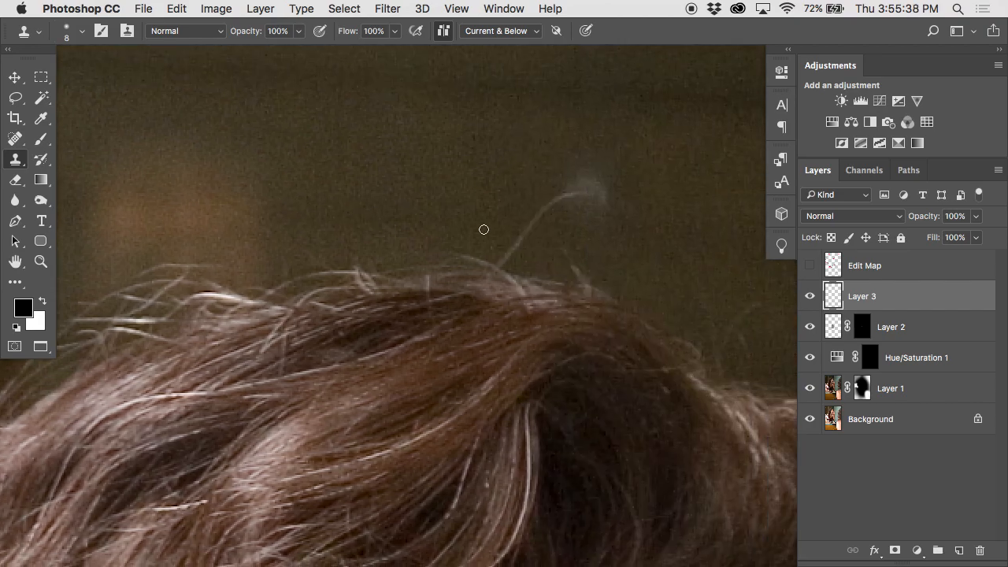
pyautogui.moveTo(517, 229)
pyautogui.mouseDown()
pyautogui.moveTo(507, 252)
pyautogui.moveTo(567, 191)
pyautogui.moveTo(572, 164)
pyautogui.moveTo(596, 140)
pyautogui.mouseUp()
# - Compare the hair cleanup around the crown with Layer 3 hidden and shown
pyautogui.scroll(-3, 567, 191)
pyautogui.click(810, 296)
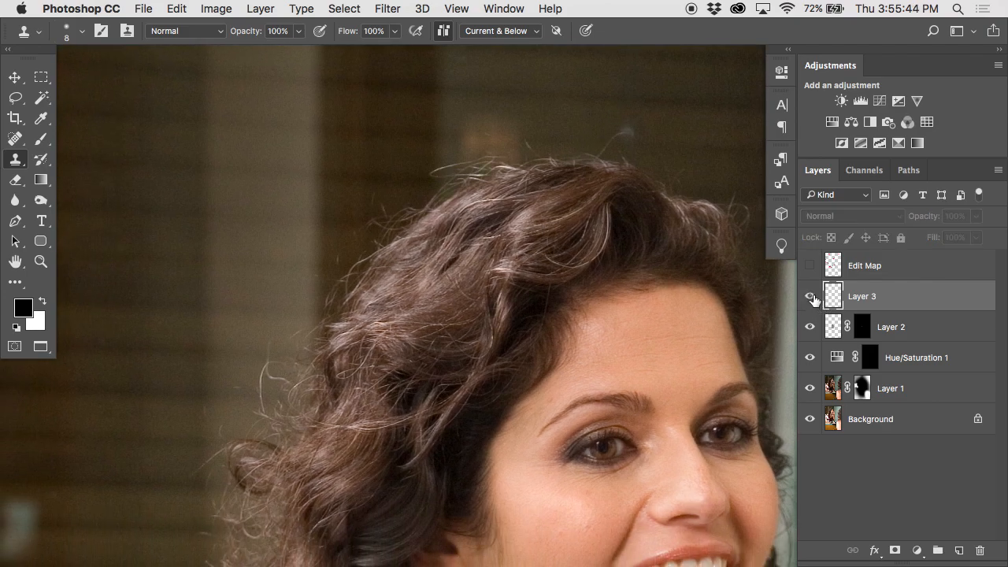
pyautogui.click(810, 296)
pyautogui.click(811, 296)
pyautogui.click(810, 296)
pyautogui.click(811, 297)
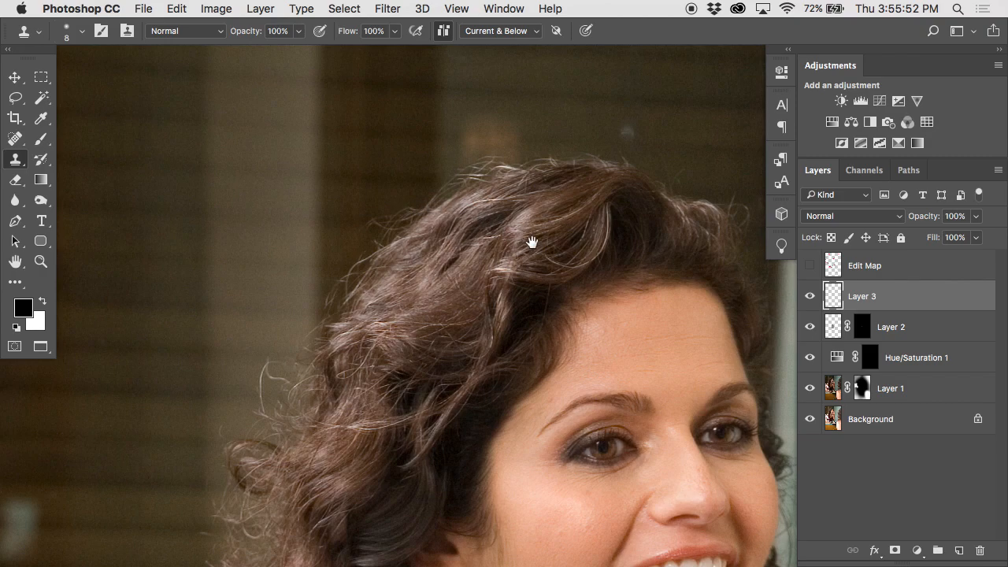
# - Clone the green tiled background over the curved stray hair beside the eye
pyautogui.moveTo(529, 240); pyautogui.dragTo(293, 219)
pyautogui.keyDown('super'); pyautogui.click(423, 194); pyautogui.keyUp('super')
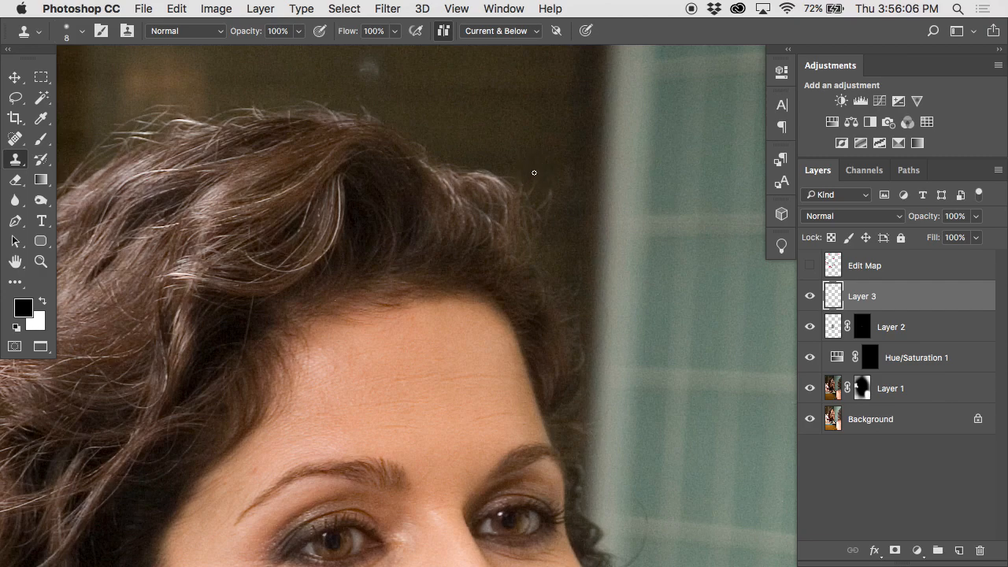
pyautogui.moveTo(615, 284); pyautogui.dragTo(488, 175)
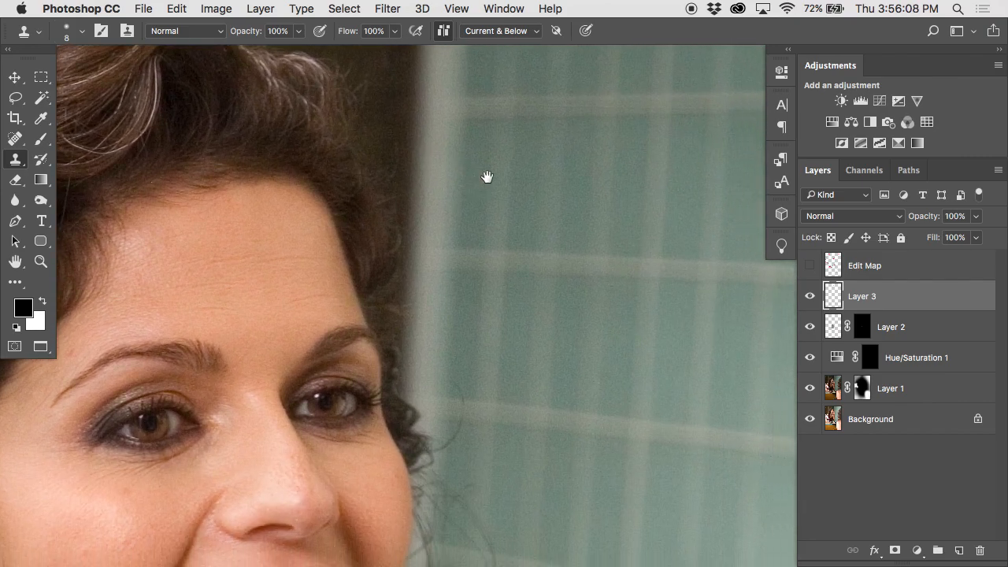
pyautogui.moveTo(422, 408); pyautogui.dragTo(531, 228)
pyautogui.keyDown('super'); pyautogui.click(499, 189); pyautogui.keyUp('super')
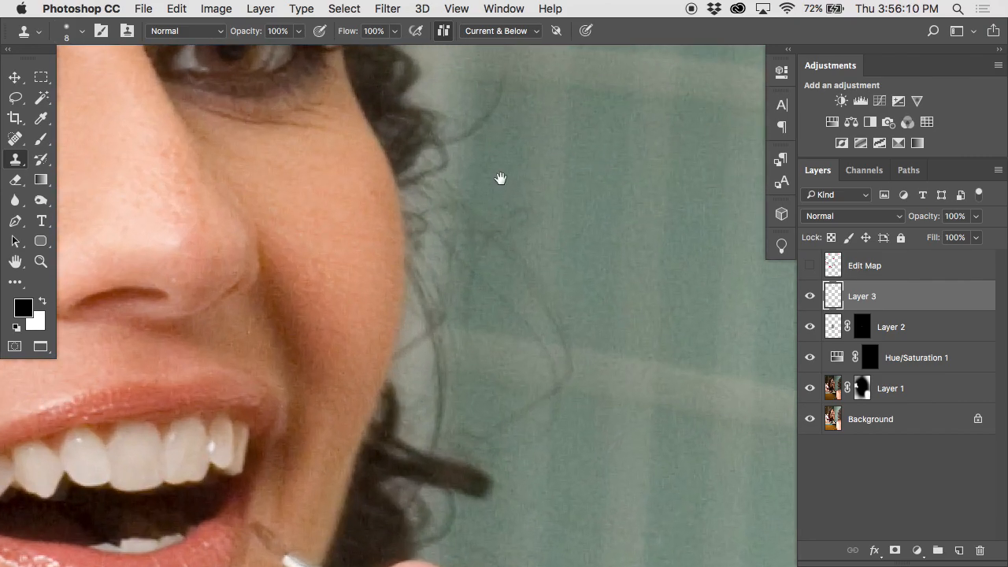
pyautogui.moveTo(499, 184); pyautogui.dragTo(527, 244)
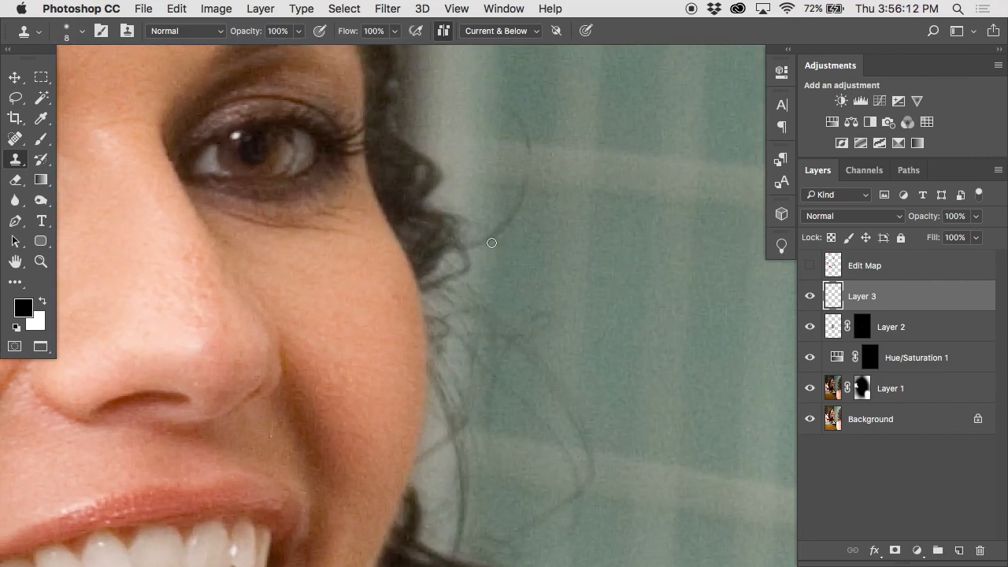
pyautogui.moveTo(476, 246)
pyautogui.mouseDown()
pyautogui.moveTo(515, 218)
pyautogui.moveTo(523, 195)
pyautogui.mouseUp()
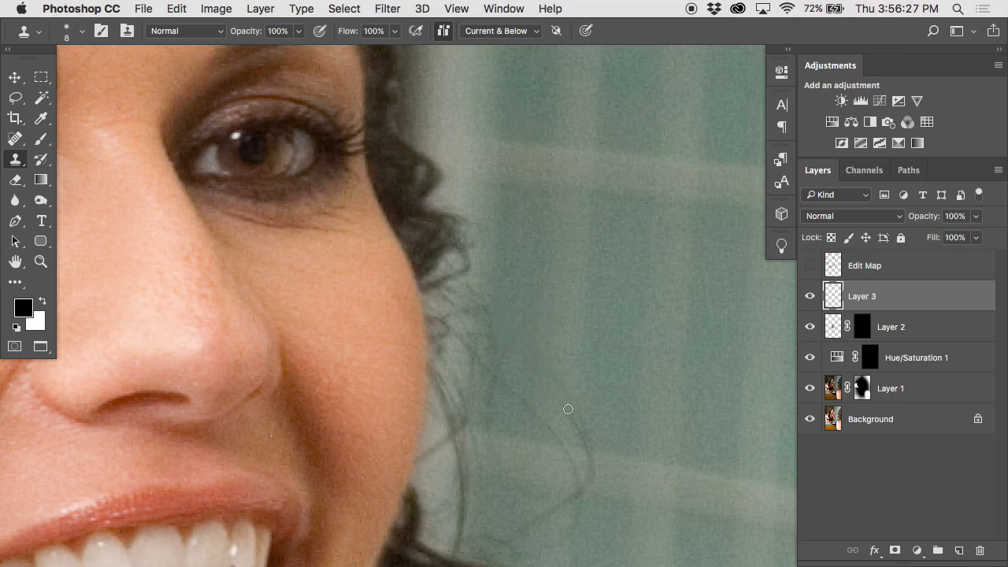
# - Clone the tiled background over the thin looping strands beside the cheek and mouth
pyautogui.scroll(-3, 578, 428)
pyautogui.moveTo(545, 327); pyautogui.dragTo(533, 393)
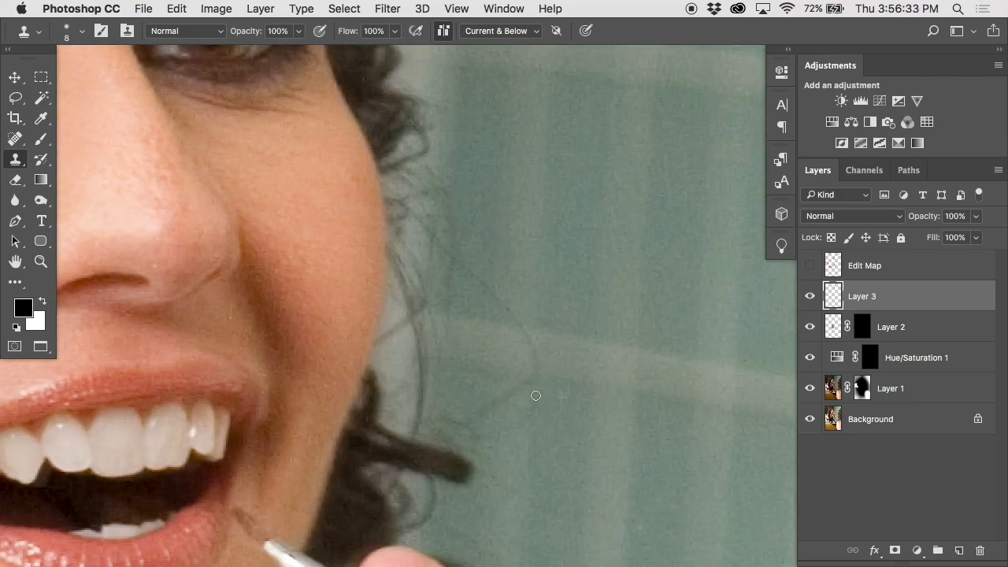
pyautogui.scroll(-5, 515, 303)
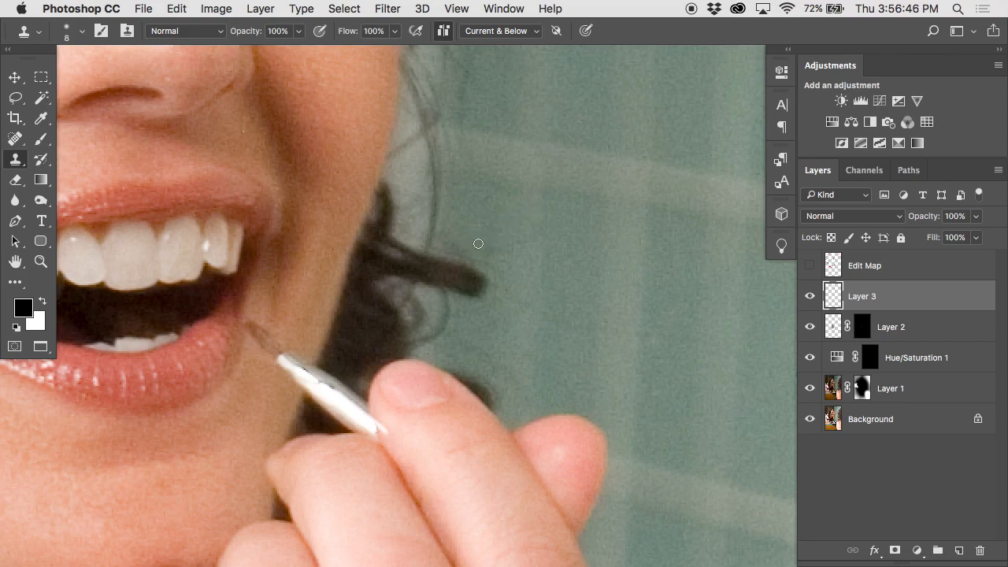
# - Compare the cleanup beside the face with Layer 3 hidden and shown, and inspect the hair edge along the cheek
pyautogui.click(810, 297)
pyautogui.click(810, 297)
pyautogui.keyDown('alt'); pyautogui.click(563, 210); pyautogui.keyUp('alt')
pyautogui.moveTo(563, 211); pyautogui.dragTo(662, 412)
pyautogui.click(809, 300)
pyautogui.click(809, 300)
pyautogui.click(810, 300)
pyautogui.click(809, 301)
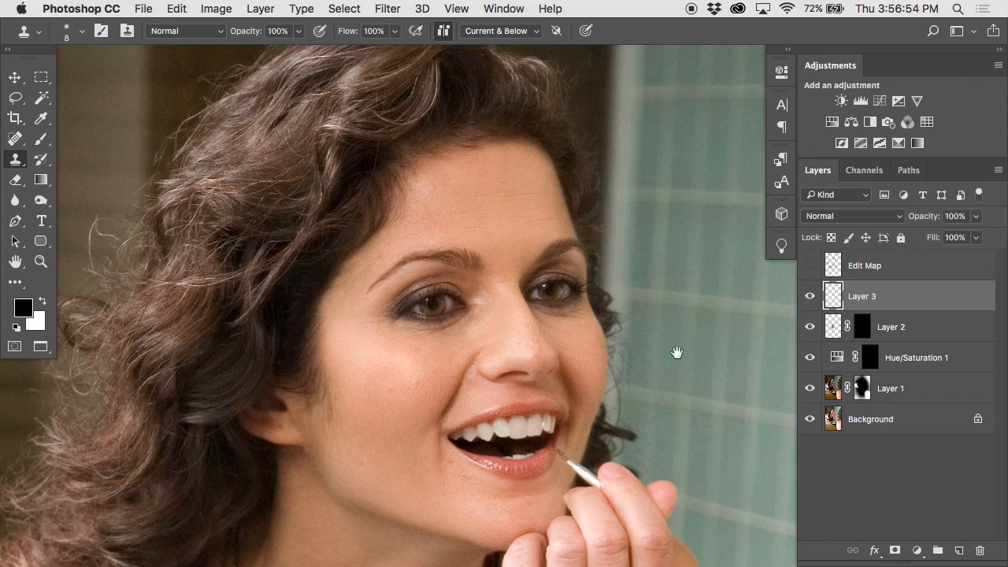
pyautogui.keyDown('ctrl'); pyautogui.click(625, 383); pyautogui.keyUp('ctrl')
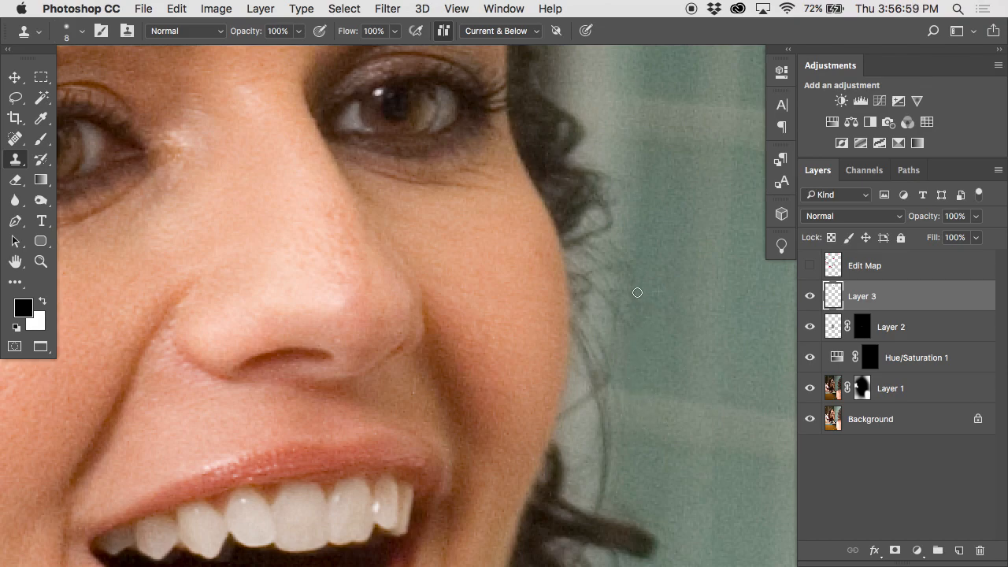
pyautogui.keyDown('alt'); pyautogui.click(582, 309); pyautogui.keyUp('alt')
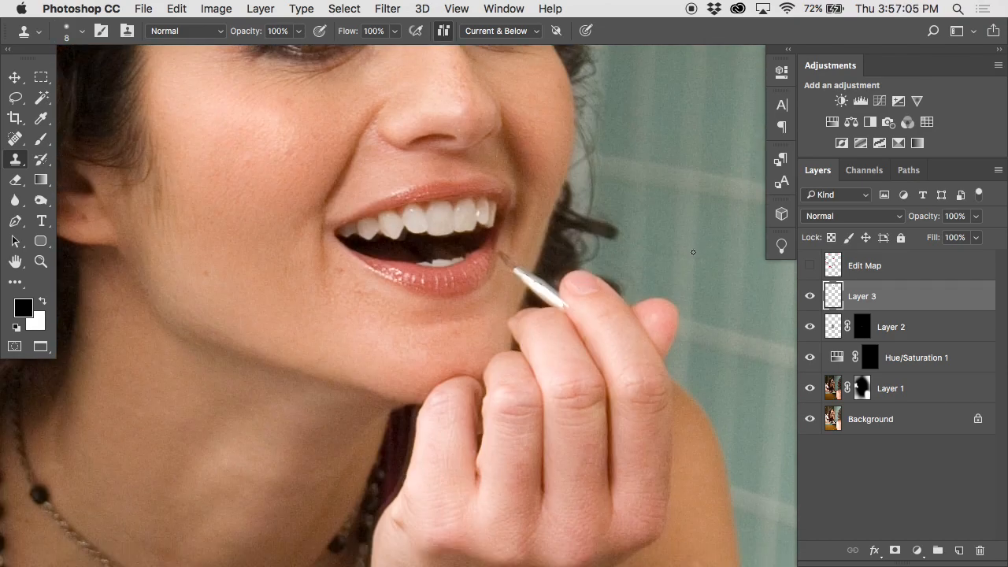
# - Clone dark hair texture over the thin curved strand crossing the shadowed hair below the ear
pyautogui.moveTo(468, 281); pyautogui.dragTo(583, 293)
pyautogui.moveTo(374, 278); pyautogui.dragTo(616, 295)
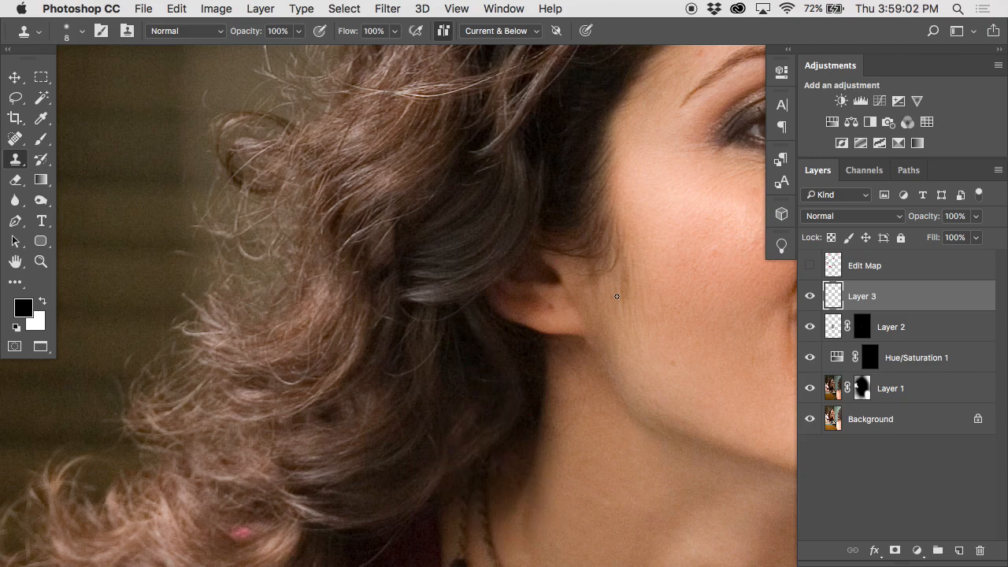
pyautogui.keyDown('super'); pyautogui.click(500, 308); pyautogui.keyUp('super')
pyautogui.moveTo(500, 308); pyautogui.dragTo(585, 234)
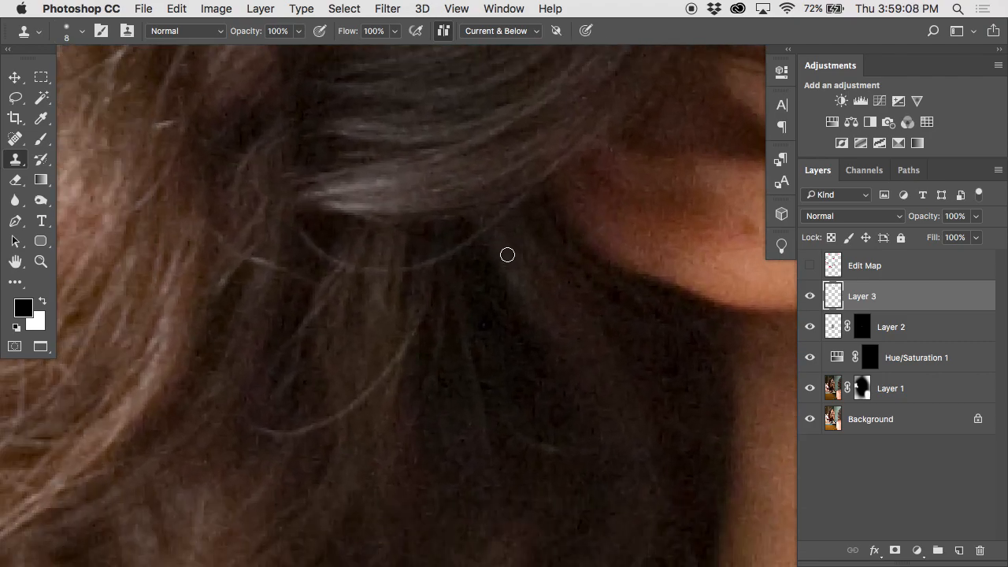
pyautogui.moveTo(489, 226)
pyautogui.mouseDown()
pyautogui.moveTo(472, 234)
pyautogui.moveTo(524, 198)
pyautogui.moveTo(461, 248)
pyautogui.moveTo(511, 261)
pyautogui.moveTo(497, 234)
pyautogui.moveTo(450, 257)
pyautogui.moveTo(371, 267)
pyautogui.moveTo(288, 233)
pyautogui.mouseUp()
# - Undo the last clone strokes below the ear and clone neighbouring hair over the rest of the curved strand
pyautogui.press('super+z')
pyautogui.press('super+z')
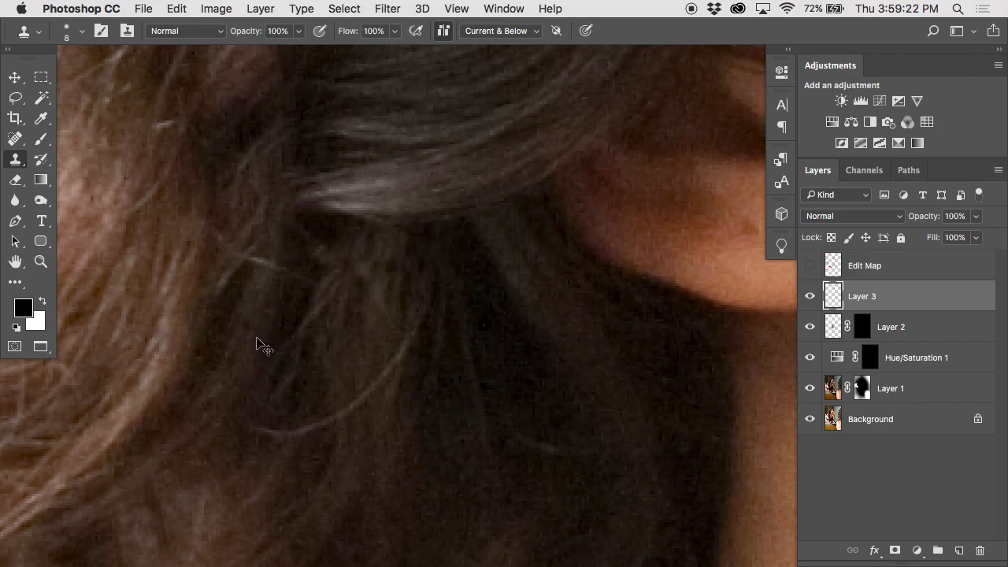
pyautogui.press('super+z')
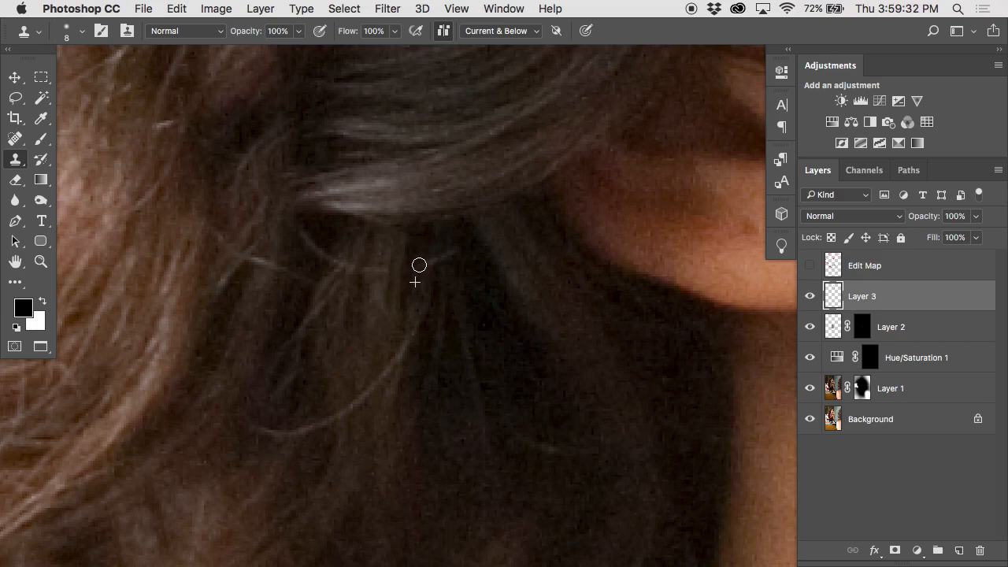
pyautogui.moveTo(451, 253); pyautogui.dragTo(453, 252)
pyautogui.moveTo(385, 269)
pyautogui.mouseDown()
pyautogui.moveTo(324, 254)
pyautogui.moveTo(304, 231)
pyautogui.mouseUp()
pyautogui.keyDown('alt'); pyautogui.click(353, 248); pyautogui.keyUp('alt')
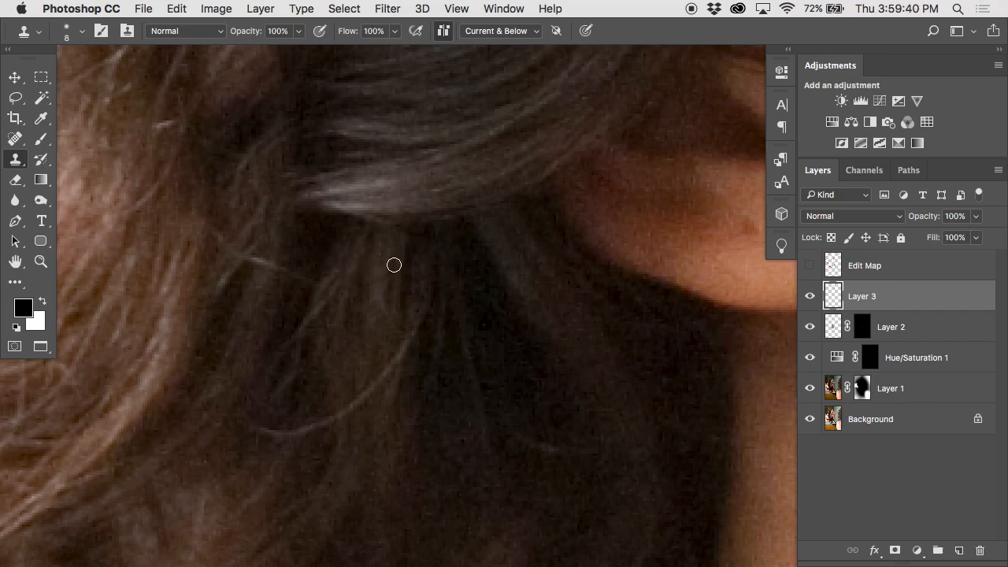
# - Clone dark hair texture over the thin stray strand running down through the dark hair beside the temple
pyautogui.scroll(-2, 474, 250)
pyautogui.scroll(10, 475, 251)
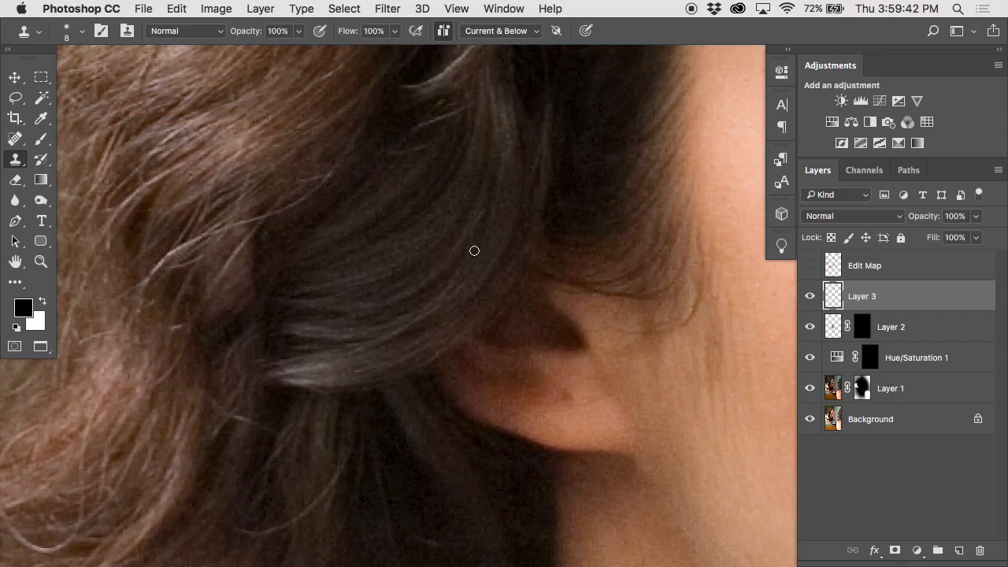
pyautogui.scroll(10, 474, 251)
pyautogui.hscroll(6, 474, 251)
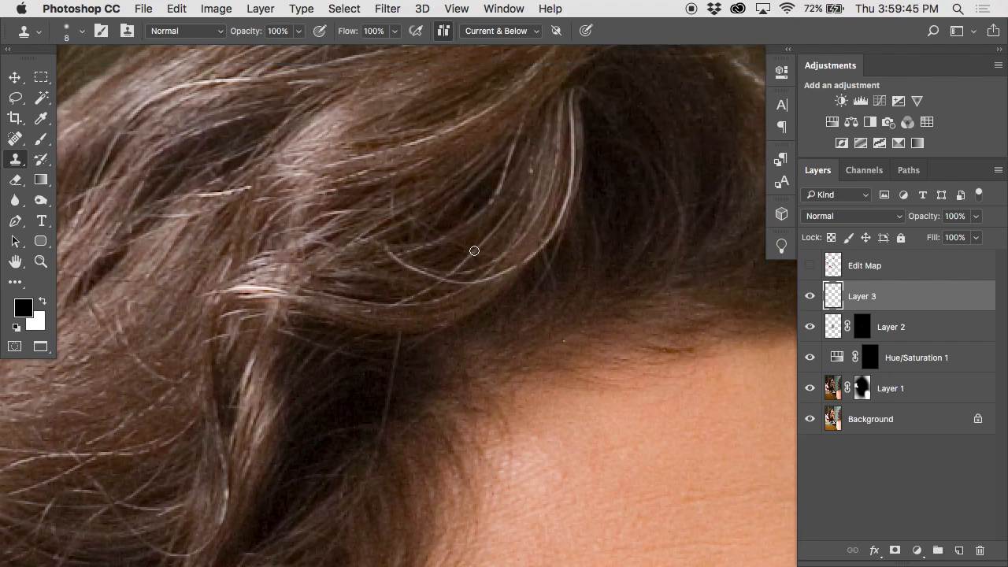
pyautogui.scroll(-5, 474, 250)
pyautogui.keyDown('super'); pyautogui.click(430, 279); pyautogui.keyUp('super')
pyautogui.moveTo(430, 279)
pyautogui.mouseDown()
pyautogui.moveTo(473, 236)
pyautogui.moveTo(454, 258)
pyautogui.moveTo(424, 346)
pyautogui.moveTo(443, 346)
pyautogui.moveTo(444, 309)
pyautogui.moveTo(474, 238)
pyautogui.moveTo(456, 250)
pyautogui.moveTo(443, 236)
pyautogui.moveTo(463, 223)
pyautogui.mouseUp()
pyautogui.keyDown('alt'); pyautogui.click(433, 252); pyautogui.keyUp('alt')
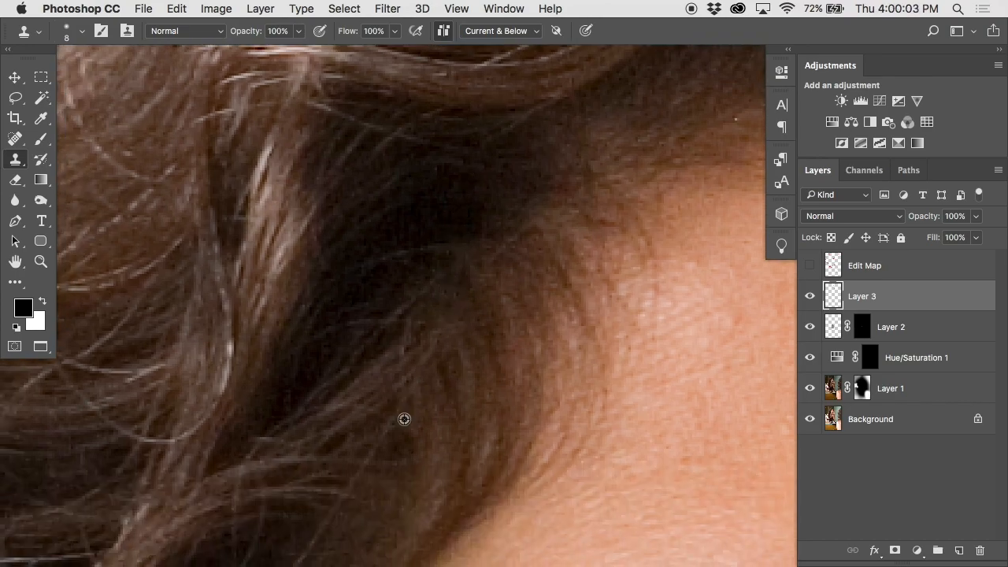
pyautogui.moveTo(394, 428); pyautogui.dragTo(425, 352)
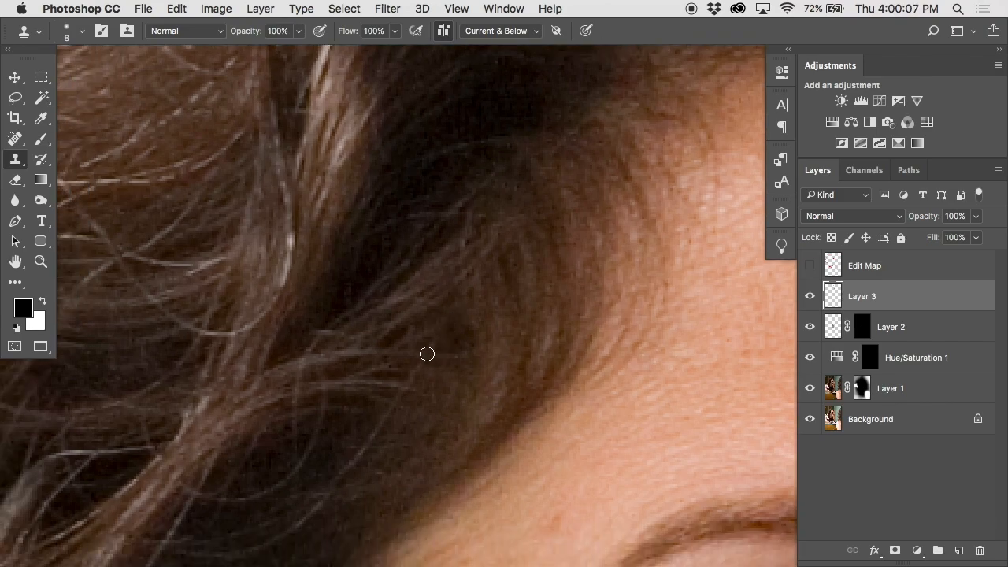
pyautogui.moveTo(393, 404)
pyautogui.mouseDown()
pyautogui.moveTo(373, 412)
pyautogui.moveTo(378, 428)
pyautogui.moveTo(335, 478)
pyautogui.mouseUp()
pyautogui.keyDown('alt'); pyautogui.click(374, 412); pyautogui.keyUp('alt')
# - Compare the strand cleanup beside the temple with Layer 3 hidden and shown
pyautogui.scroll(-1, 478, 358)
pyautogui.click(810, 296)
pyautogui.click(809, 296)
pyautogui.click(809, 297)
pyautogui.click(809, 297)
pyautogui.click(810, 297)
pyautogui.click(810, 297)
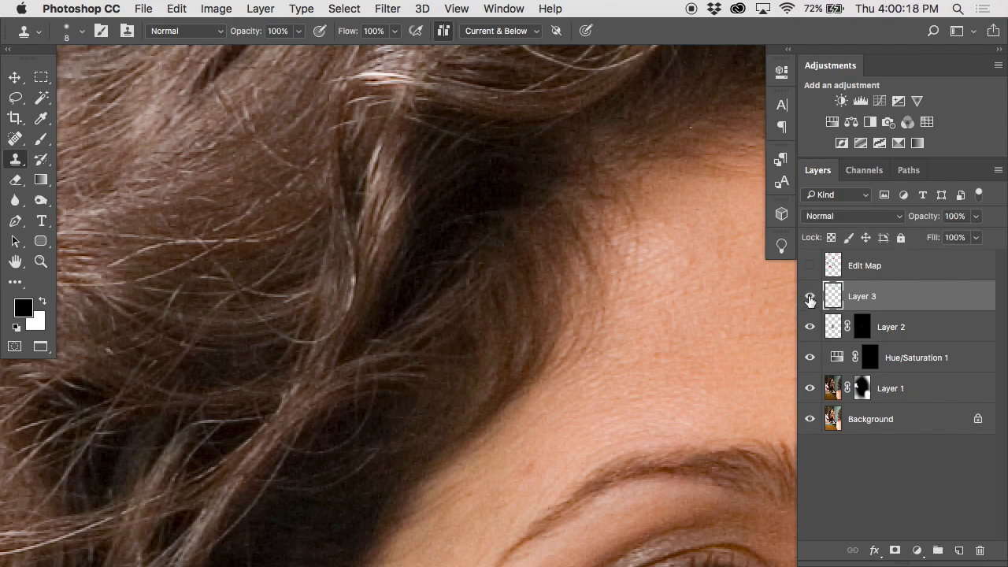
# - Compare the hair from the forehead to the ear in a wider view with Layer 3 hidden and shown
pyautogui.scroll(-2, 555, 356)
pyautogui.moveTo(550, 358); pyautogui.dragTo(542, 168)
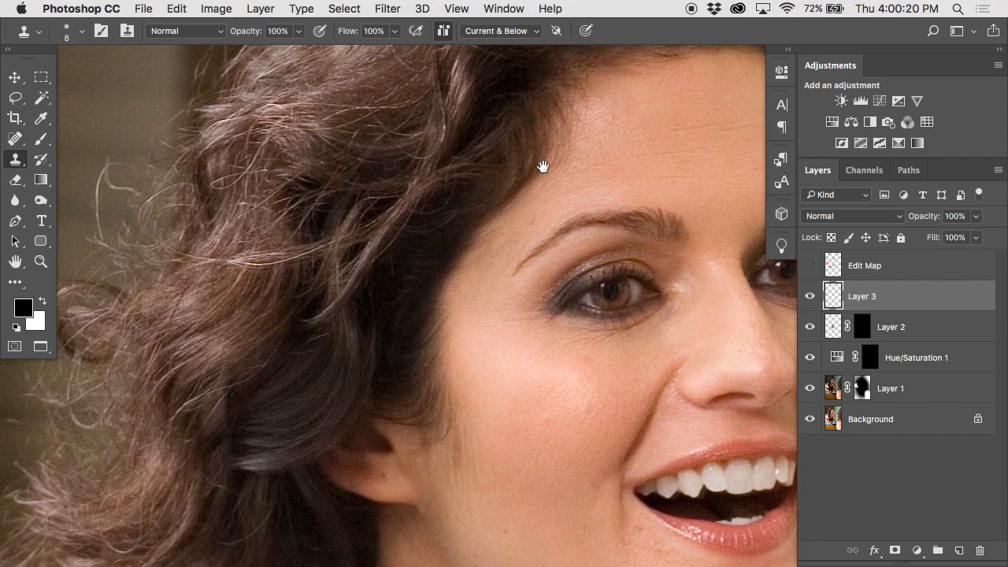
pyautogui.click(809, 296)
pyautogui.click(810, 296)
pyautogui.click(810, 296)
pyautogui.click(810, 296)
pyautogui.click(810, 296)
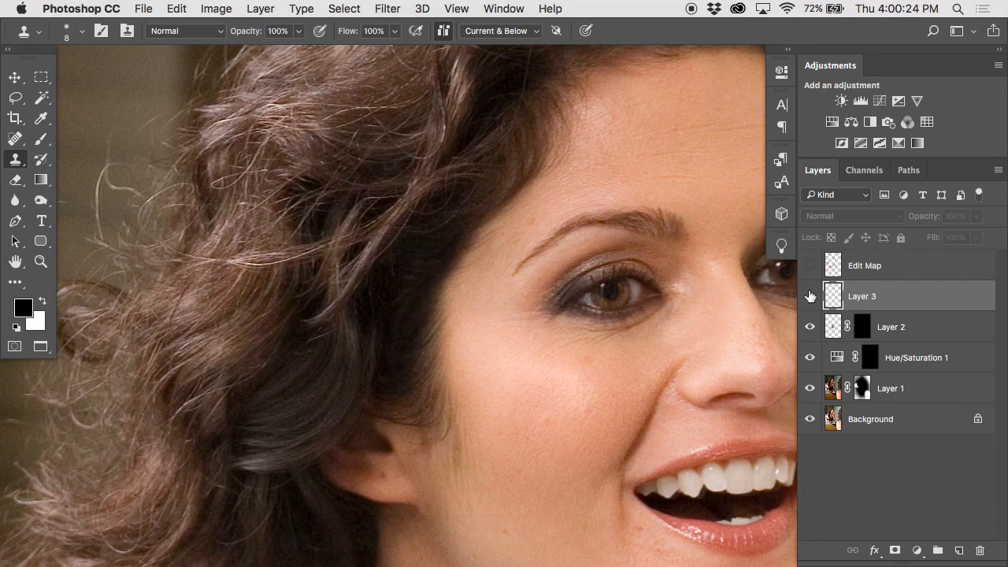
pyautogui.moveTo(590, 260); pyautogui.dragTo(675, 271)
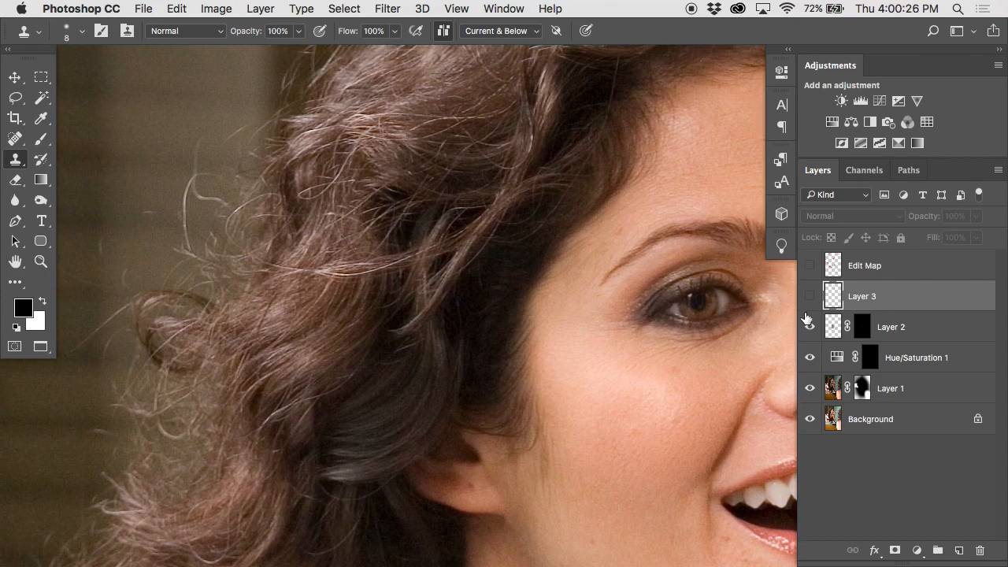
pyautogui.click(810, 296)
pyautogui.click(809, 296)
pyautogui.click(810, 296)
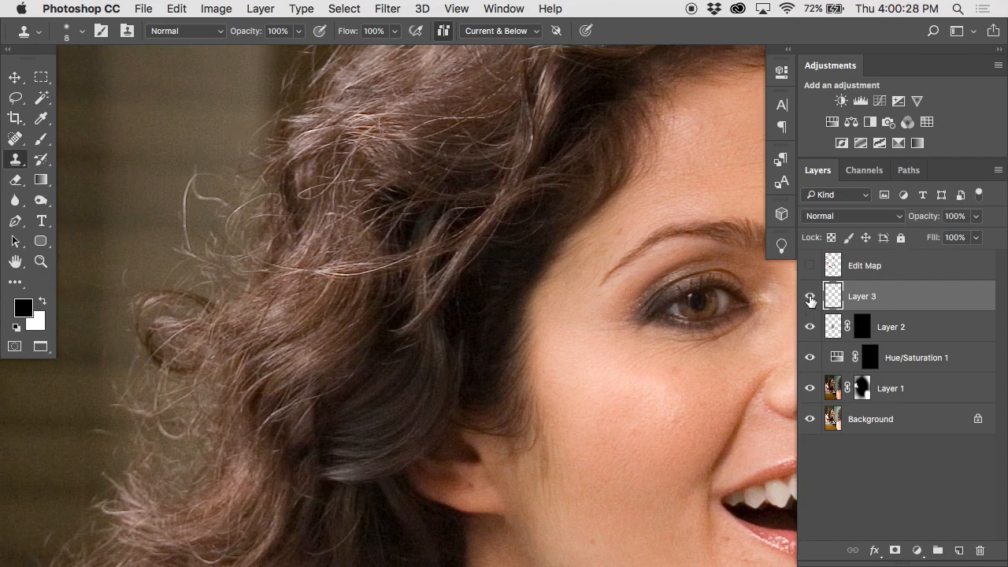